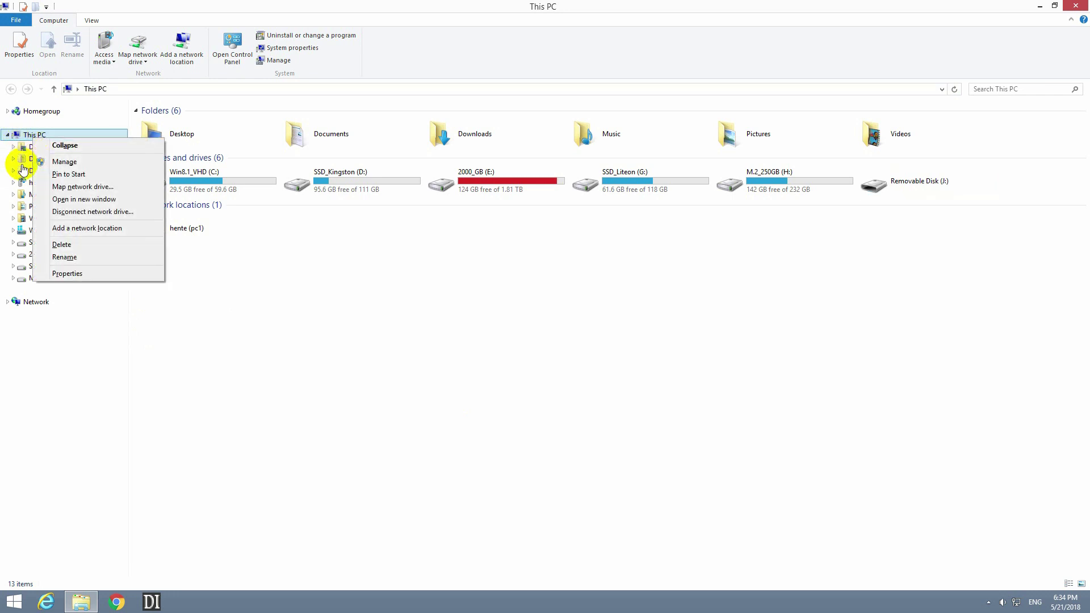
Open the management console for This PC and show Disk Management.
{"action": "left_click", "coordinate": [76, 163]}
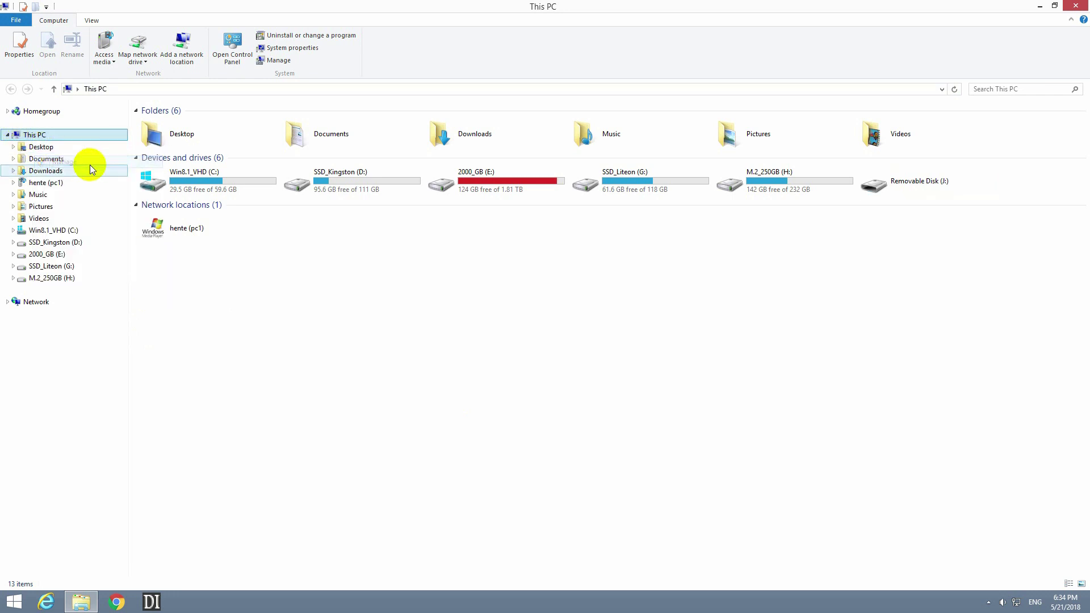
{"action": "left_click_drag", "start_coordinate": [240, 25], "coordinate": [528, 95]}
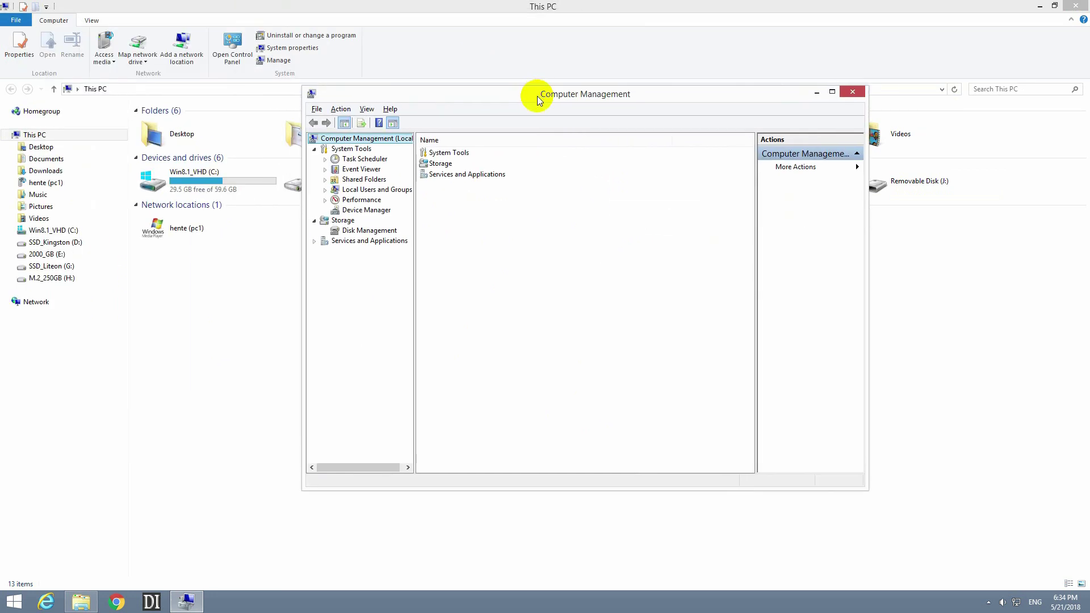
{"action": "left_click", "coordinate": [371, 231]}
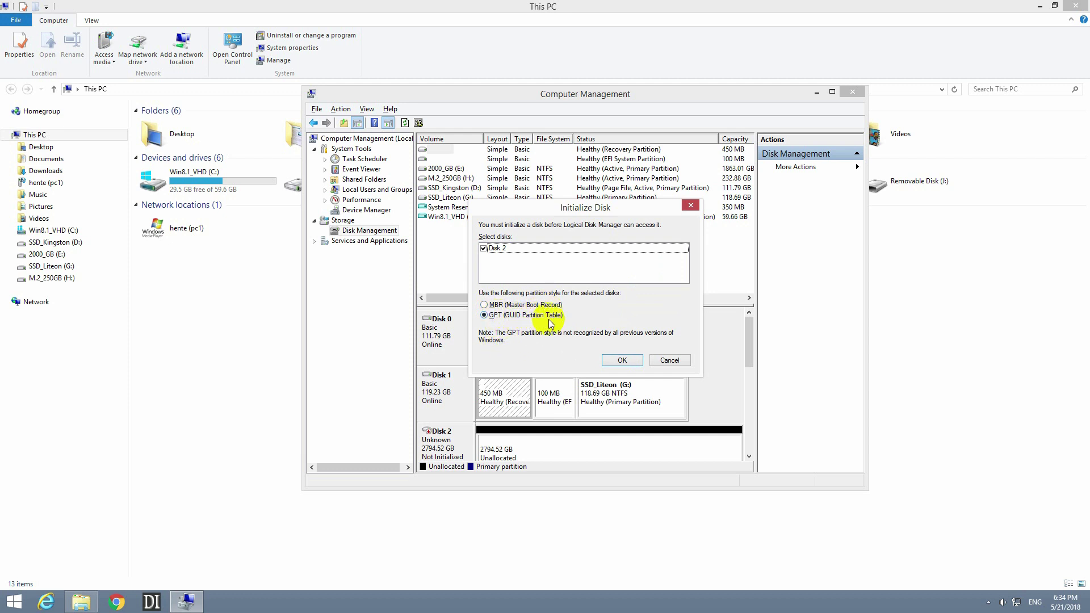
Initialize Disk 2 with the MBR (Master Boot Record) partition style.
{"action": "left_click", "coordinate": [530, 305]}
{"action": "left_click", "coordinate": [534, 315]}
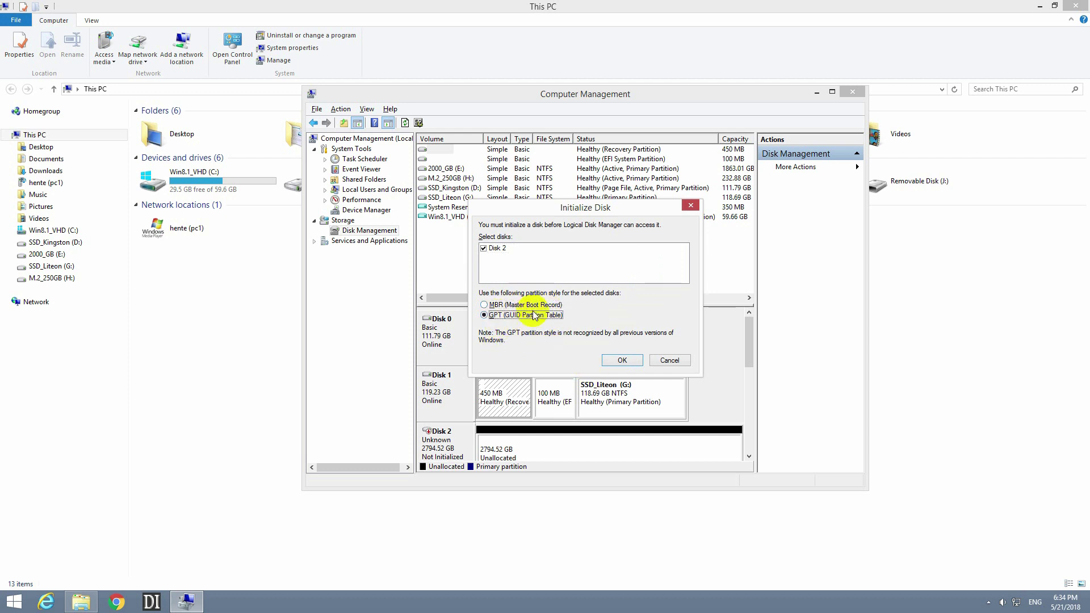
{"action": "left_click", "coordinate": [538, 307]}
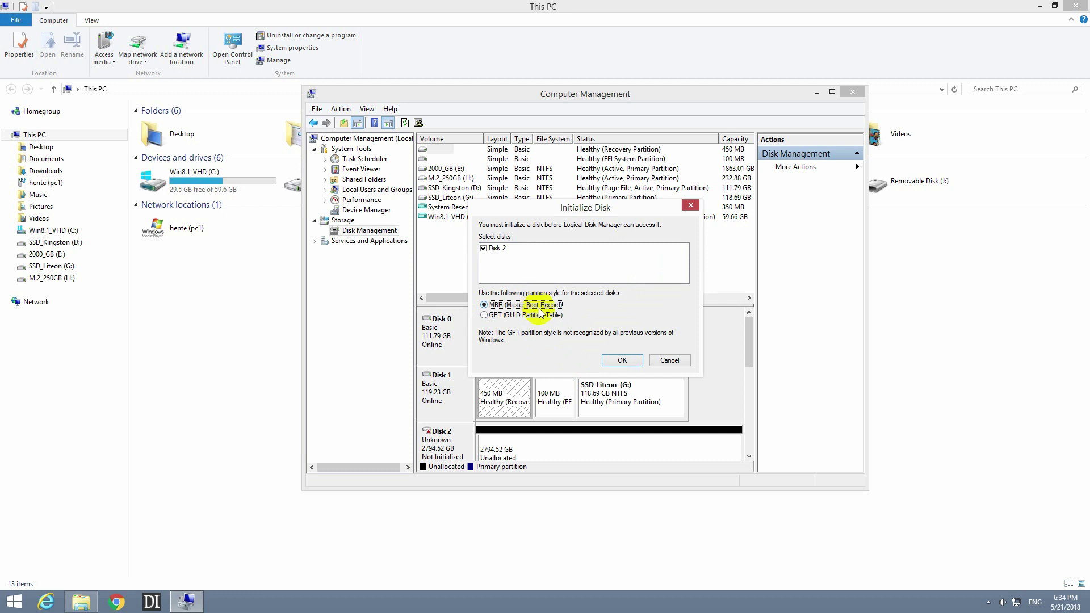
{"action": "left_click", "coordinate": [622, 361]}
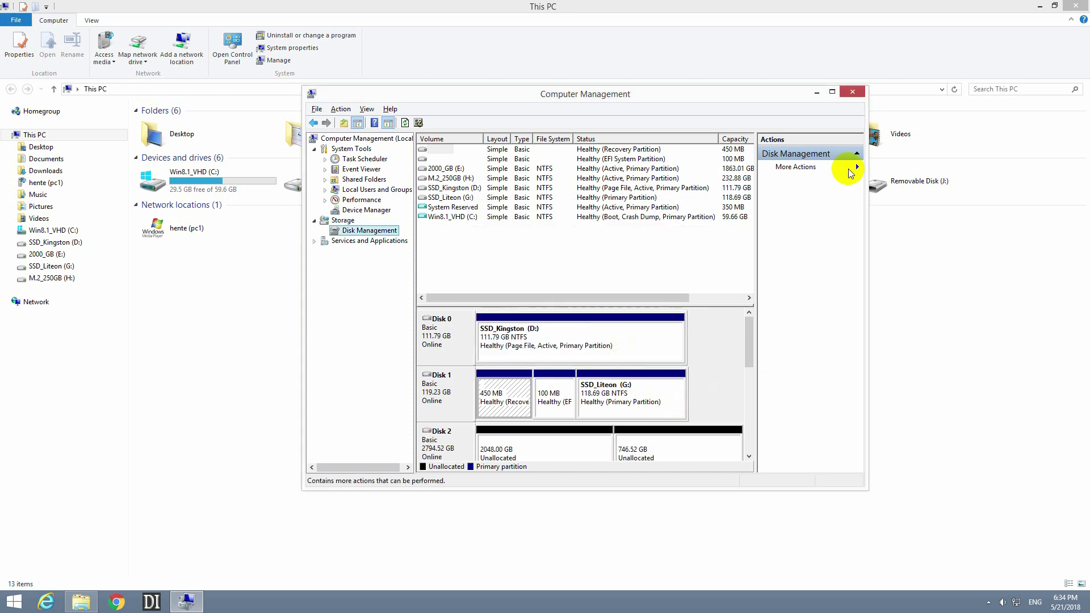
Maximize Computer Management and check Disk 2's partition style in the volume information of its properties.
{"action": "left_click", "coordinate": [833, 92]}
{"action": "left_click", "coordinate": [273, 372]}
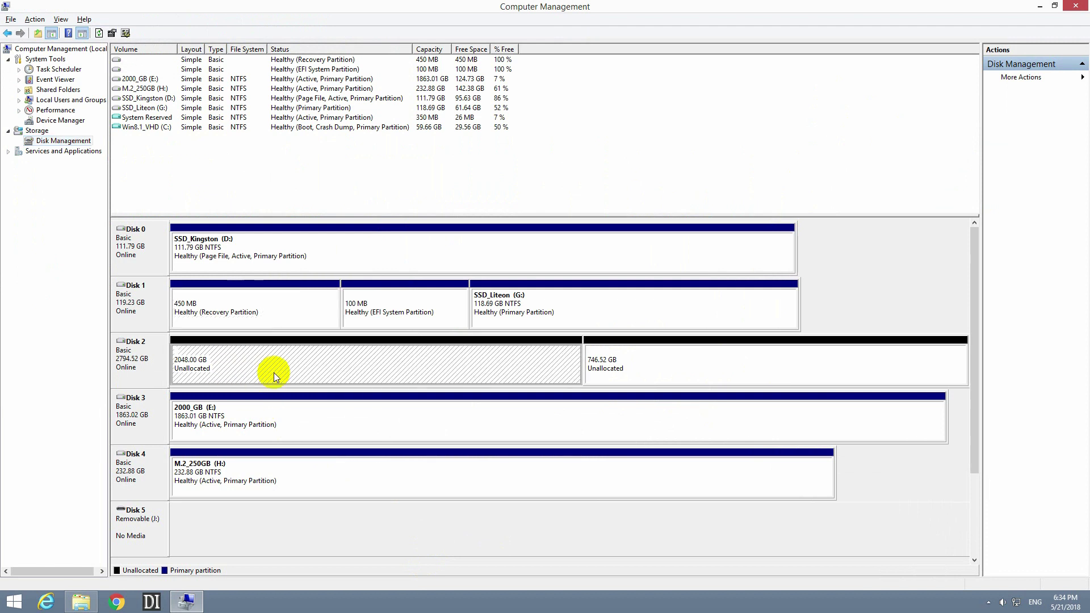
{"action": "right_click", "coordinate": [143, 367]}
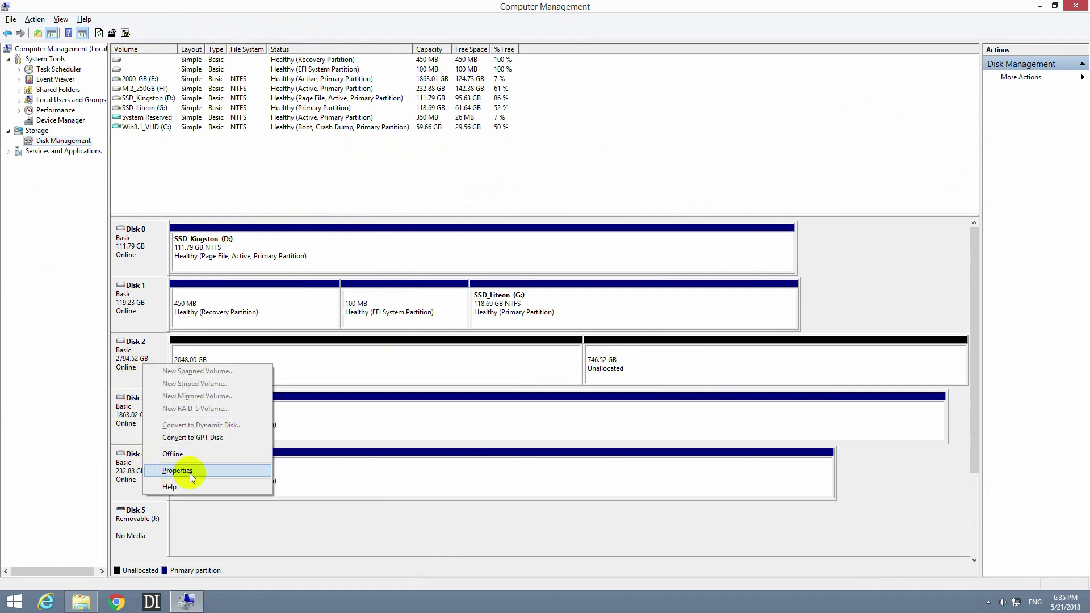
{"action": "left_click", "coordinate": [187, 471]}
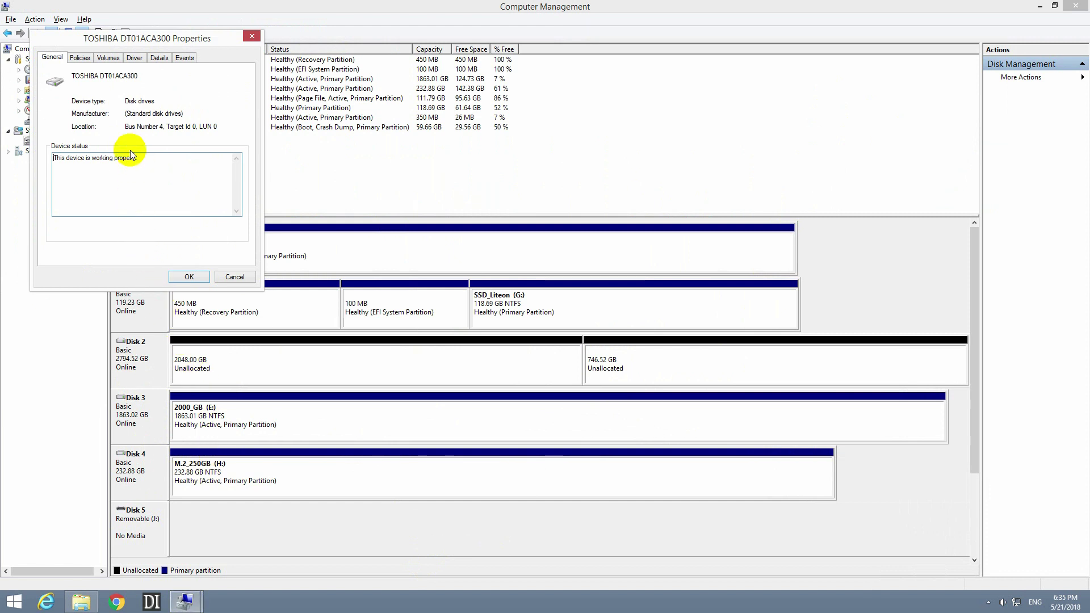
{"action": "left_click", "coordinate": [81, 62]}
{"action": "left_click", "coordinate": [105, 62]}
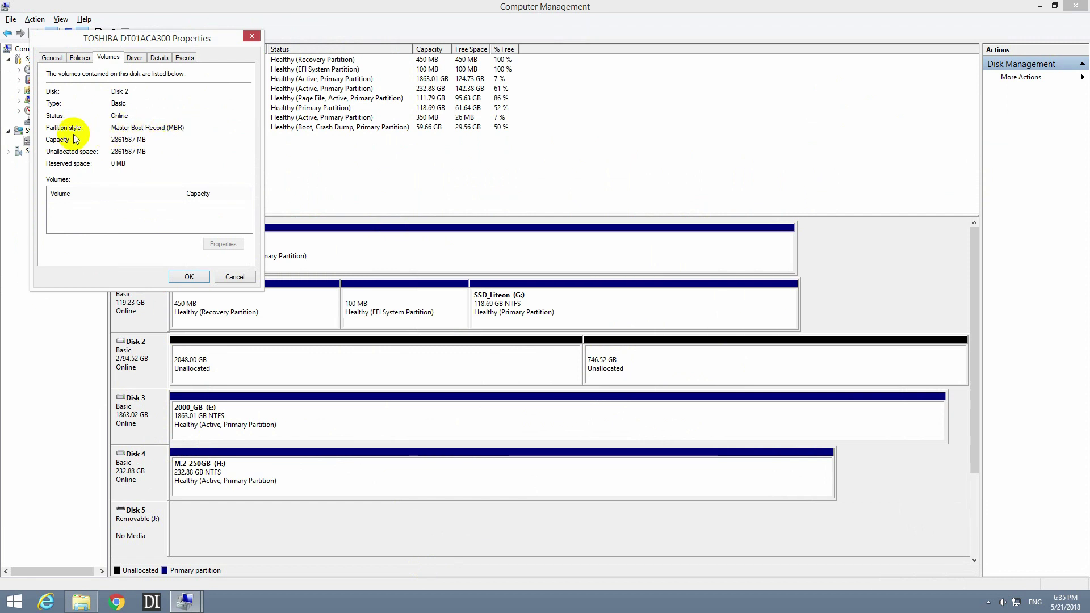
{"action": "left_click", "coordinate": [228, 277]}
Start a new simple volume in Disk 2's 2048 GB unallocated space, with size 2097150 MB and drive letter F.
{"action": "left_click", "coordinate": [527, 365]}
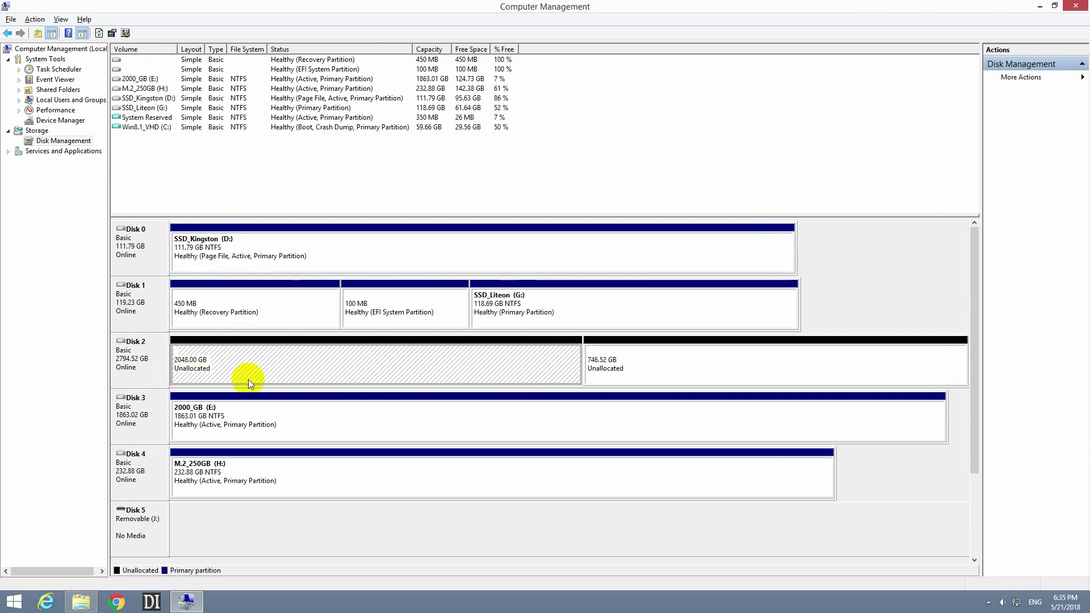
{"action": "right_click", "coordinate": [324, 362]}
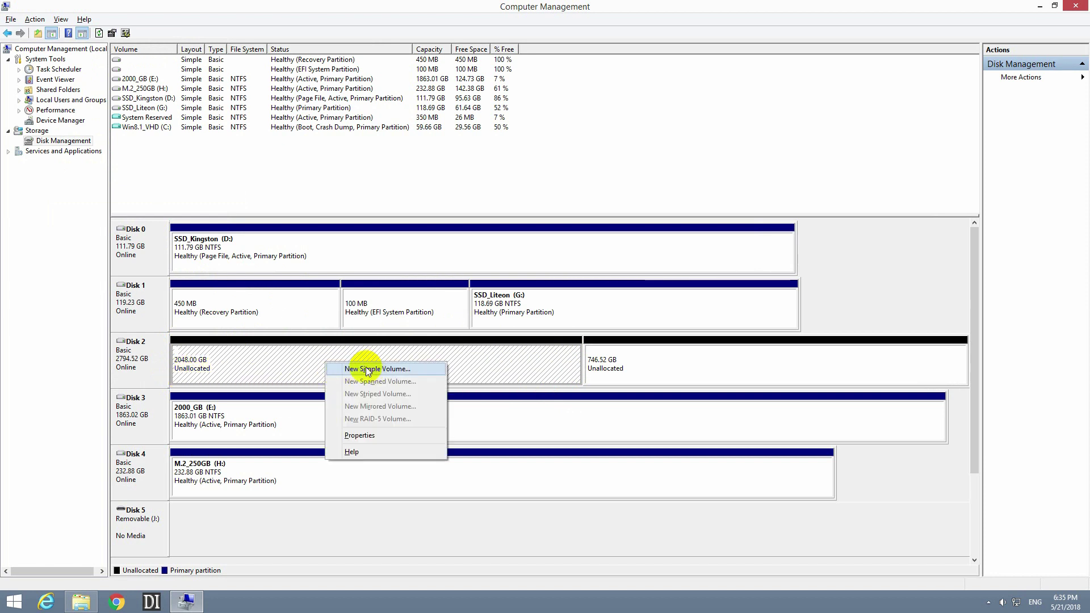
{"action": "left_click", "coordinate": [365, 369]}
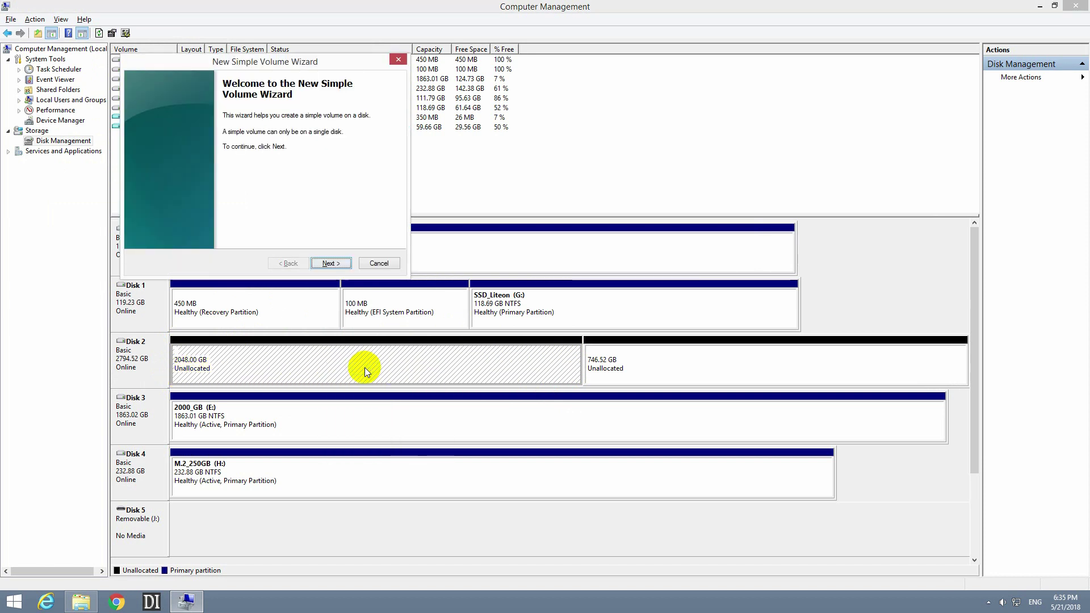
{"action": "left_click", "coordinate": [331, 263]}
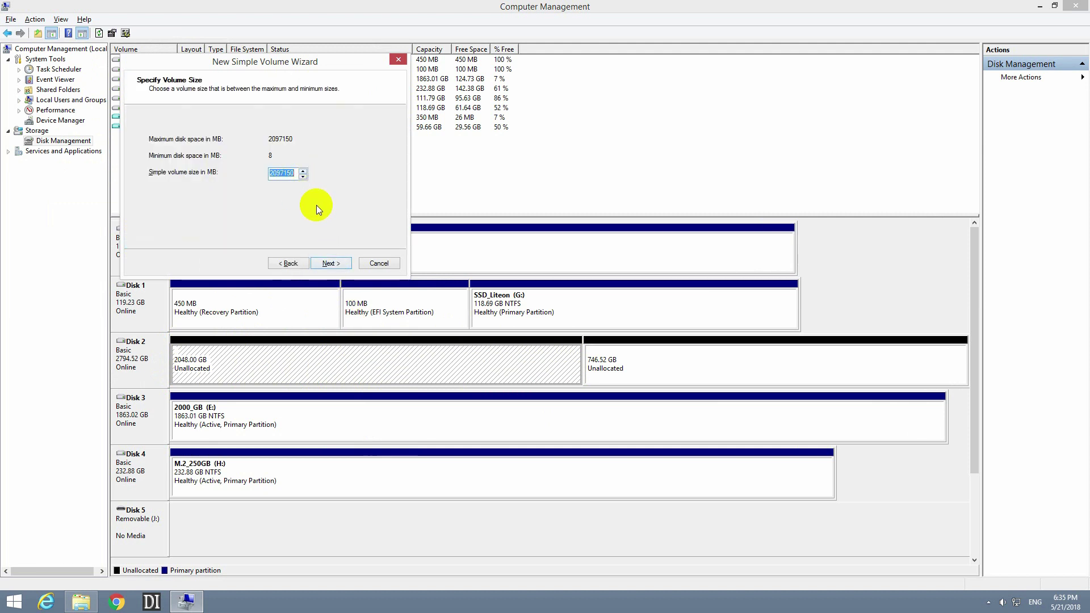
{"action": "left_click", "coordinate": [328, 263]}
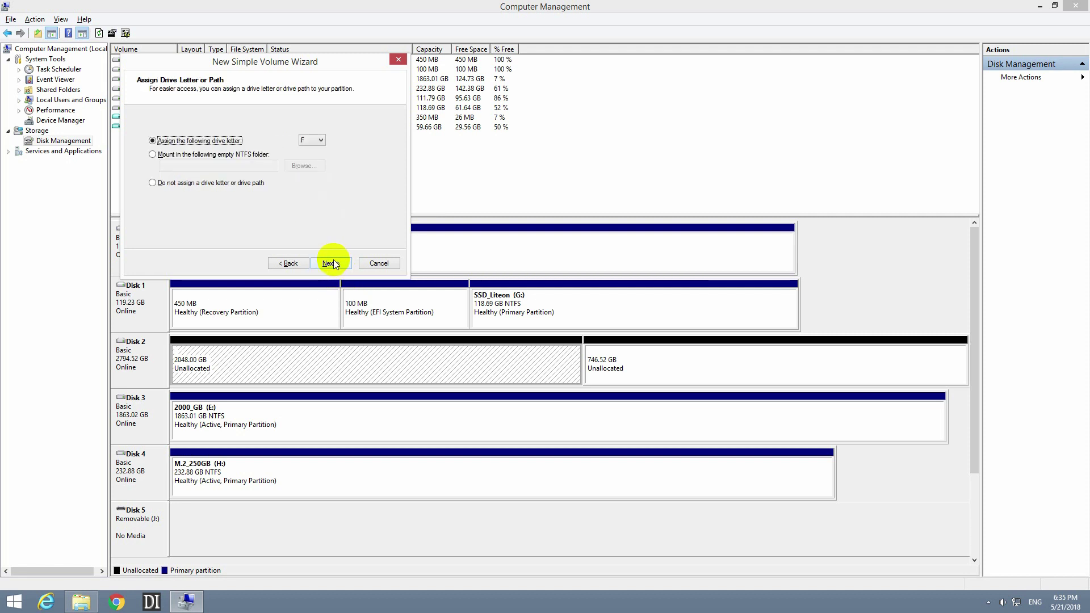
{"action": "left_click", "coordinate": [333, 263]}
Label the new volume 3TB_1st, keep NTFS with quick format, and finish creating it.
{"action": "left_click_drag", "start_coordinate": [294, 197], "coordinate": [246, 217]}
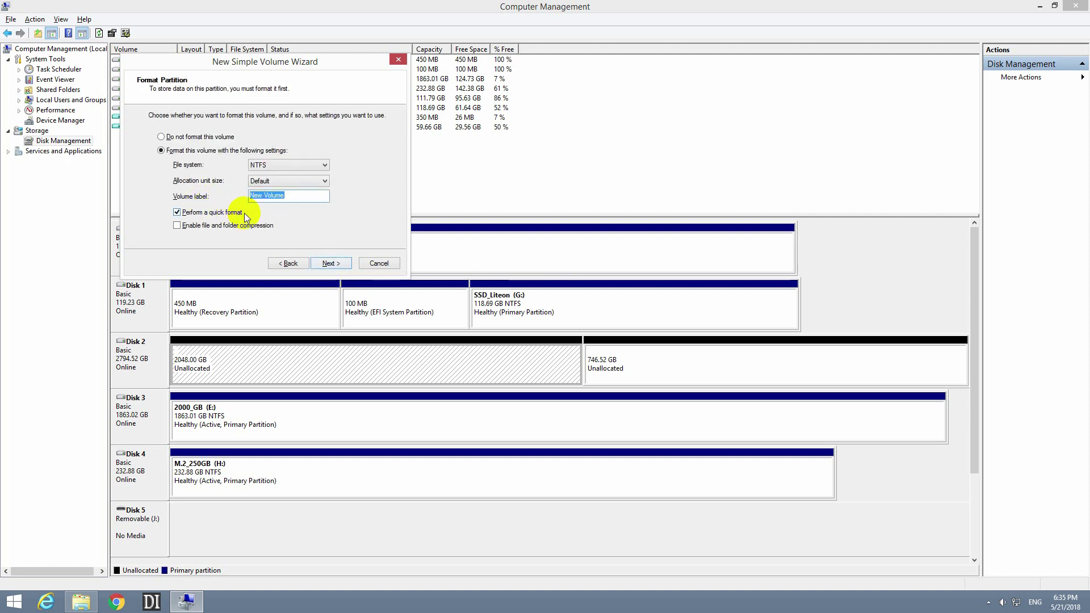
{"action": "type", "text": "3TB_1st"}
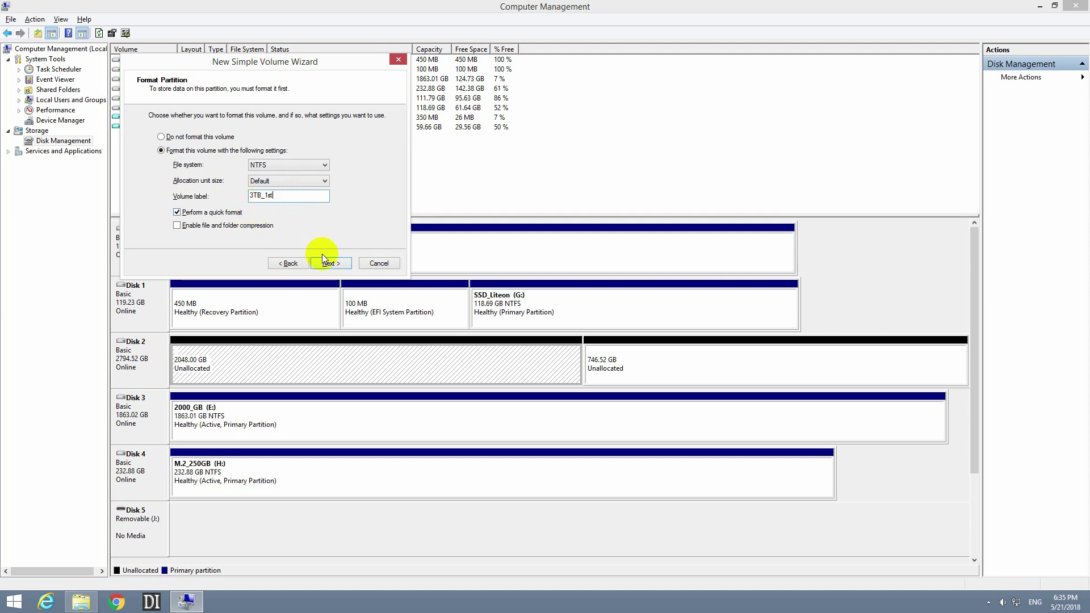
{"action": "left_click", "coordinate": [285, 166]}
{"action": "left_click", "coordinate": [285, 166]}
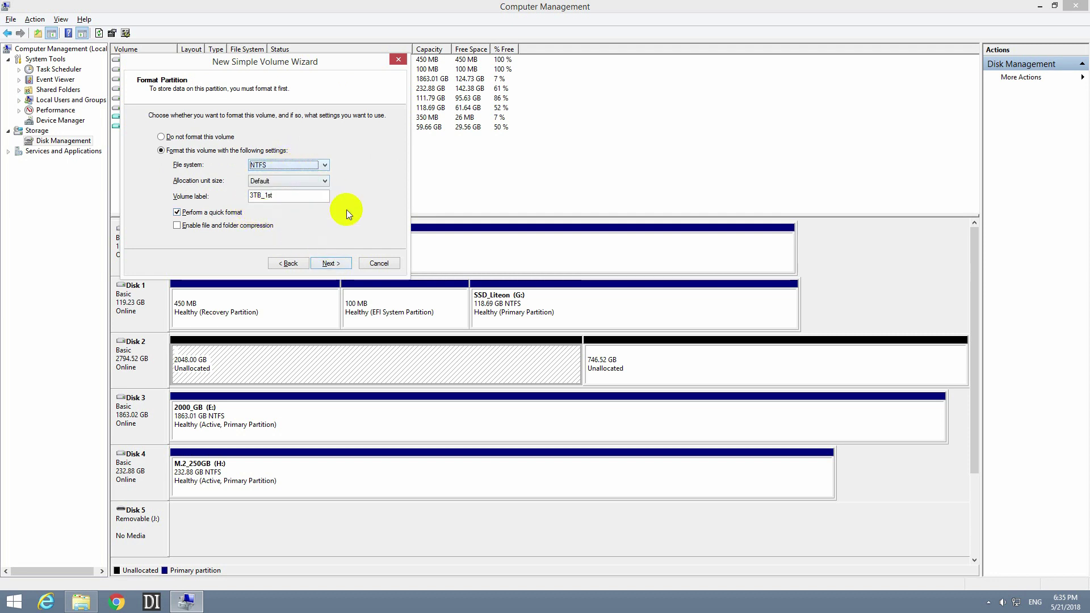
{"action": "left_click", "coordinate": [331, 263]}
{"action": "left_click", "coordinate": [335, 263]}
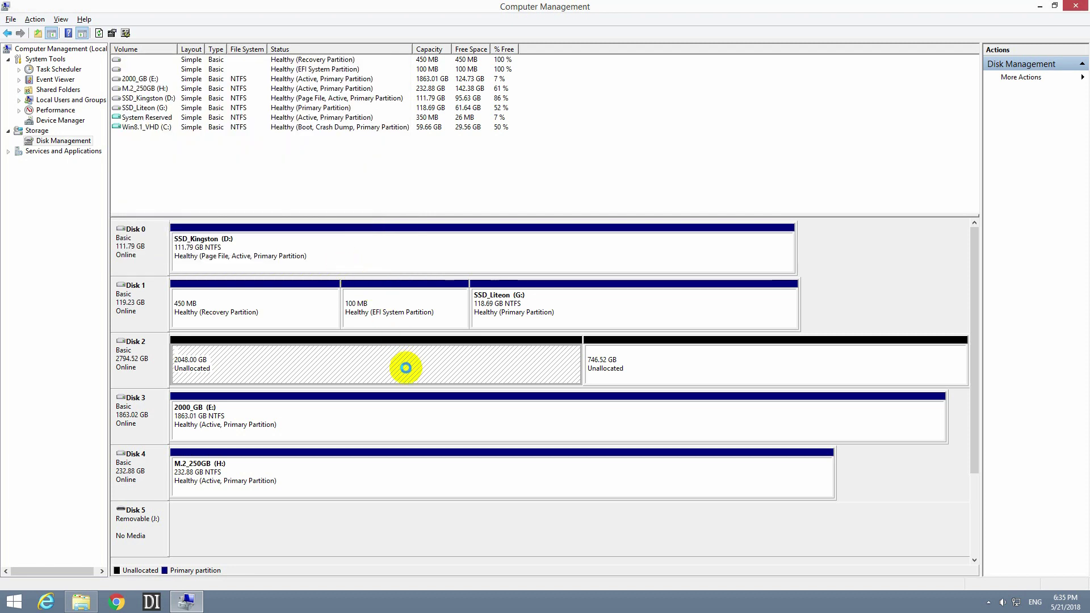
Examine which volume commands are available for Disk 2's remaining unallocated space, compared with the 3TB_1st volume.
{"action": "left_click", "coordinate": [636, 372]}
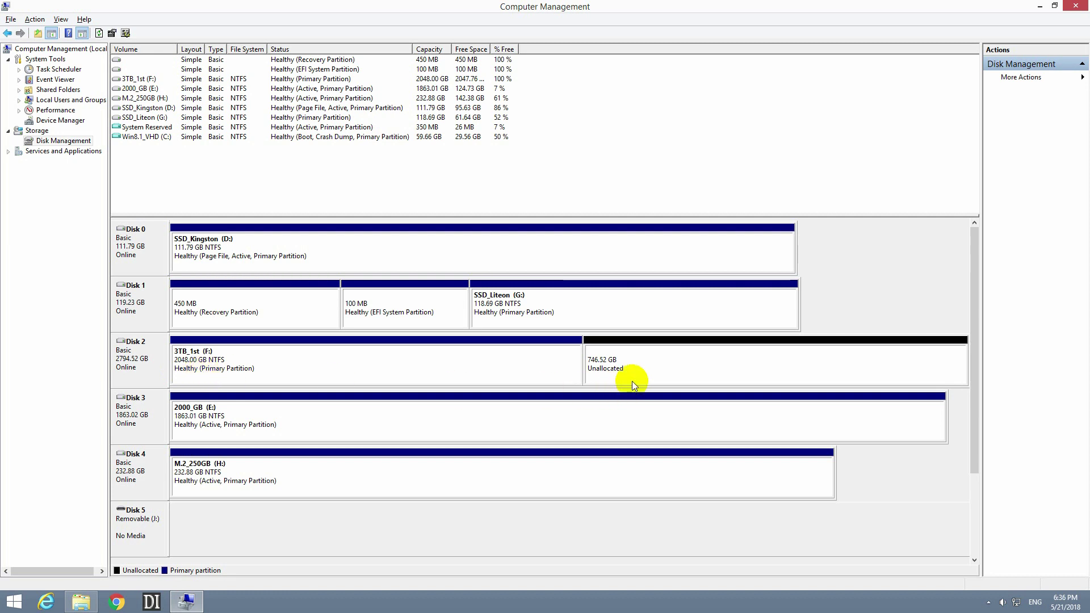
{"action": "right_click", "coordinate": [655, 367]}
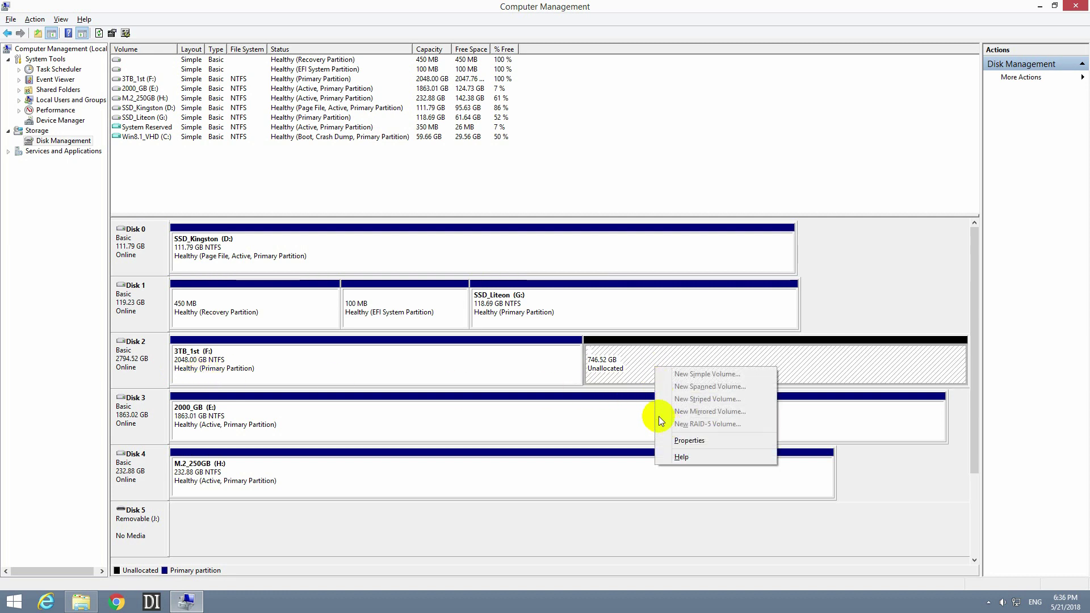
{"action": "left_click", "coordinate": [633, 365]}
{"action": "right_click", "coordinate": [628, 361]}
{"action": "right_click", "coordinate": [555, 359]}
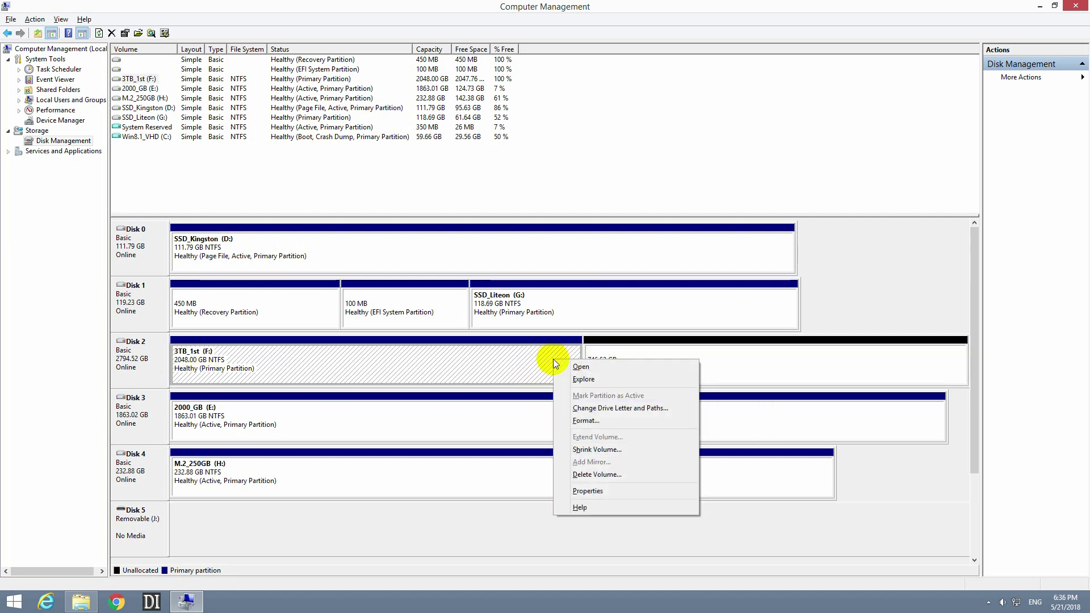
{"action": "left_click", "coordinate": [724, 364]}
{"action": "right_click", "coordinate": [670, 359]}
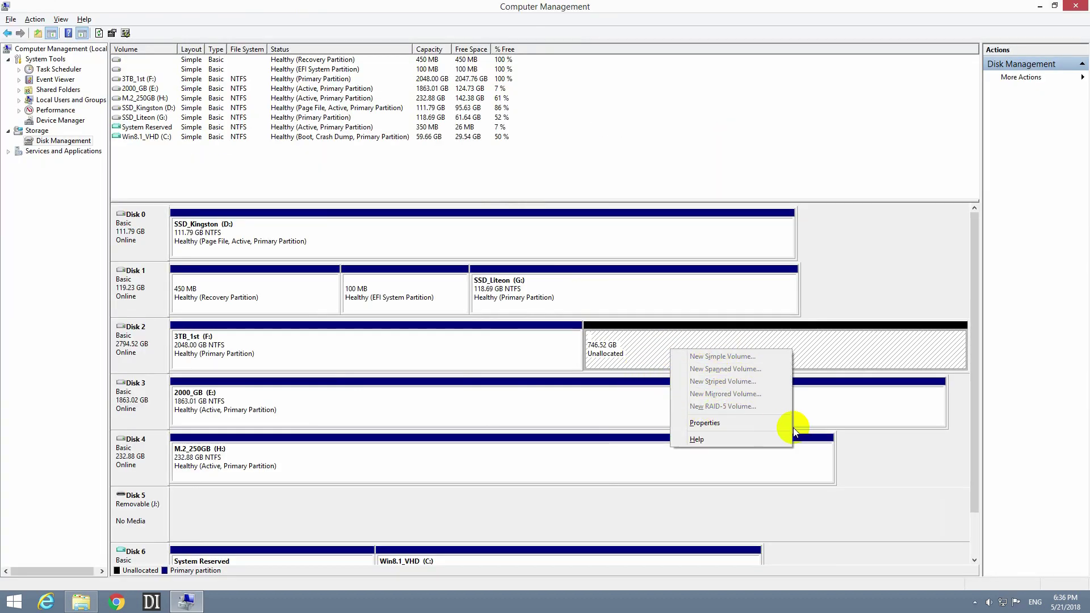
{"action": "left_click", "coordinate": [1042, 372]}
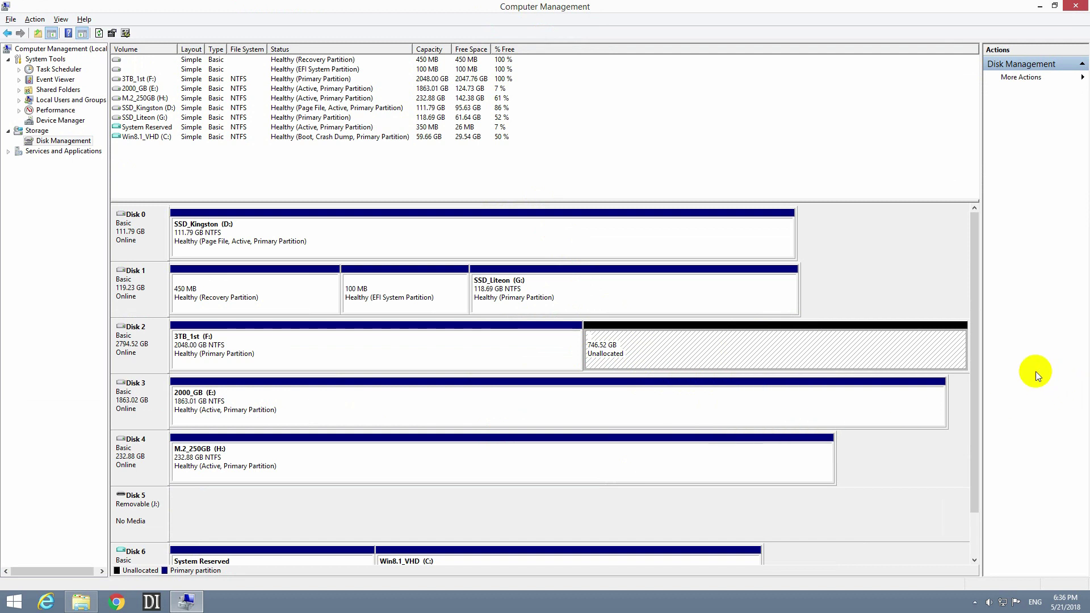
Close Computer Management and check the capacity of drive 3TB_1st (F:) in its properties.
{"action": "left_click", "coordinate": [1076, 5]}
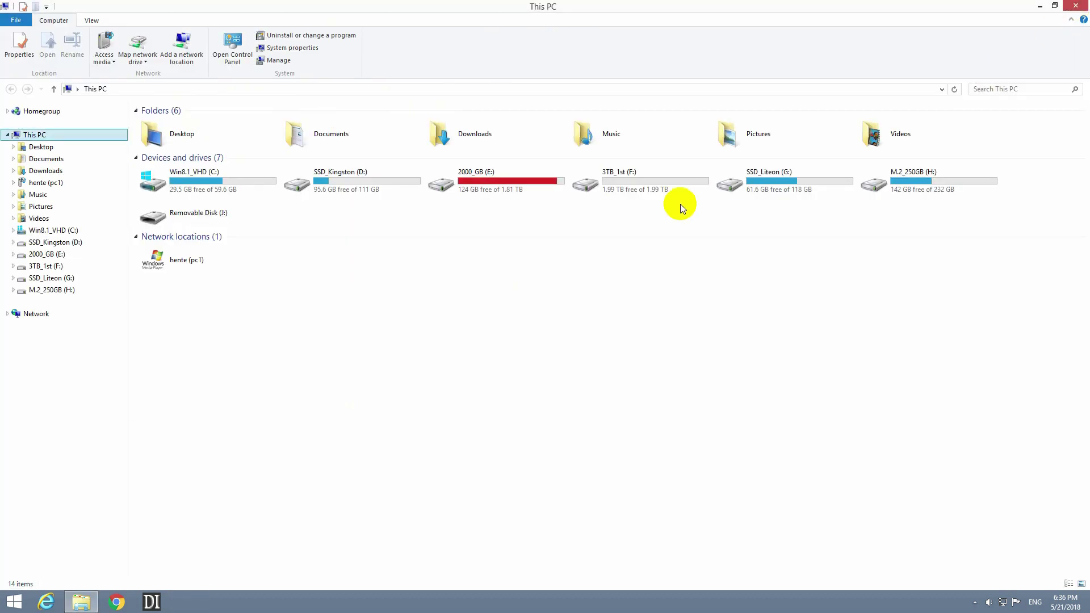
{"action": "left_click", "coordinate": [48, 267]}
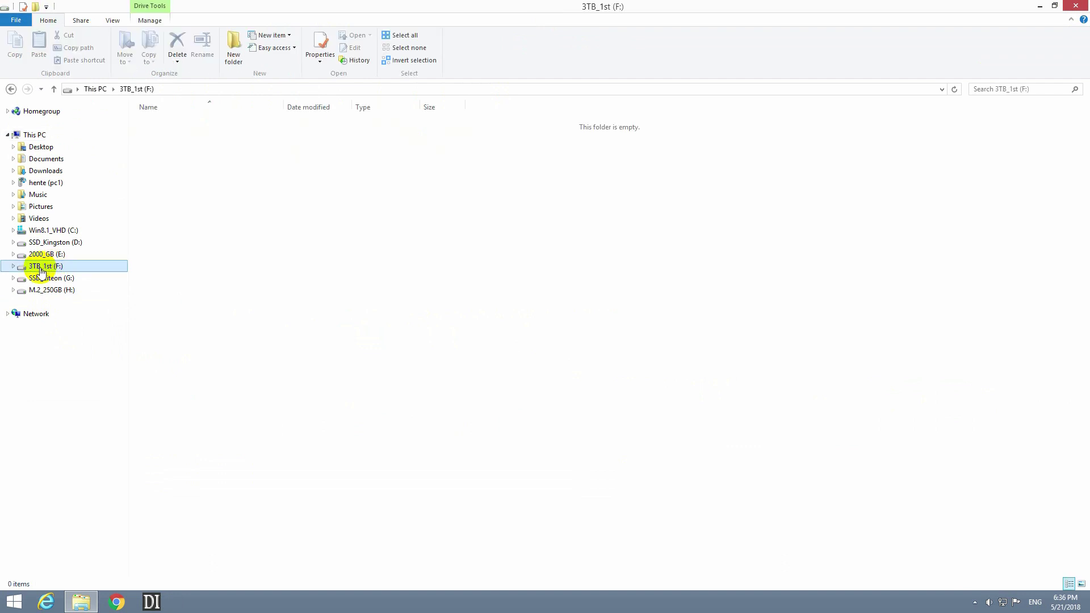
{"action": "right_click", "coordinate": [41, 271]}
{"action": "left_click", "coordinate": [98, 477]}
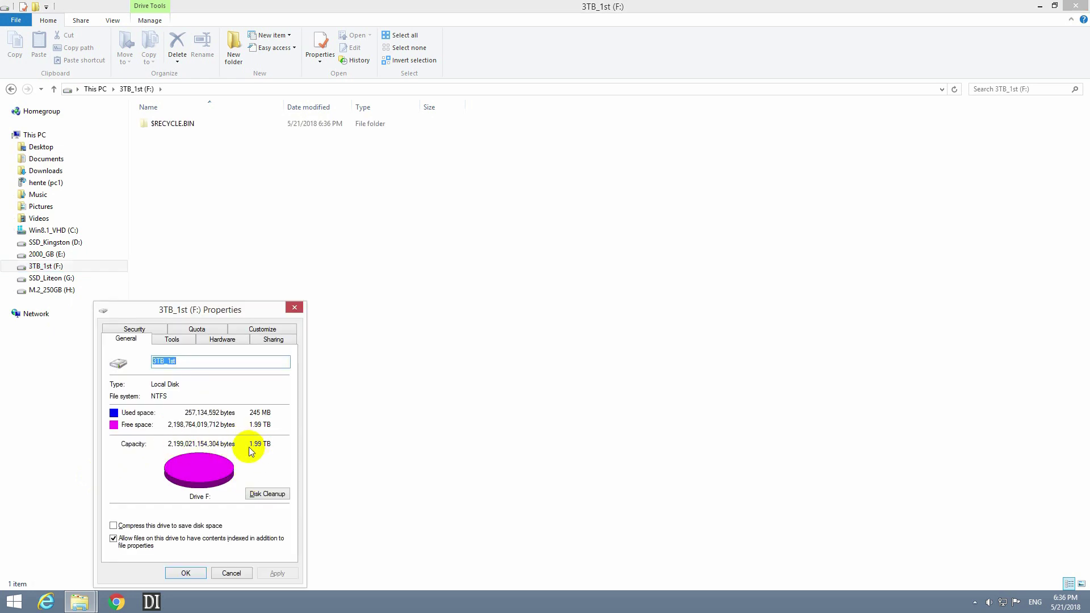
{"action": "left_click", "coordinate": [230, 574]}
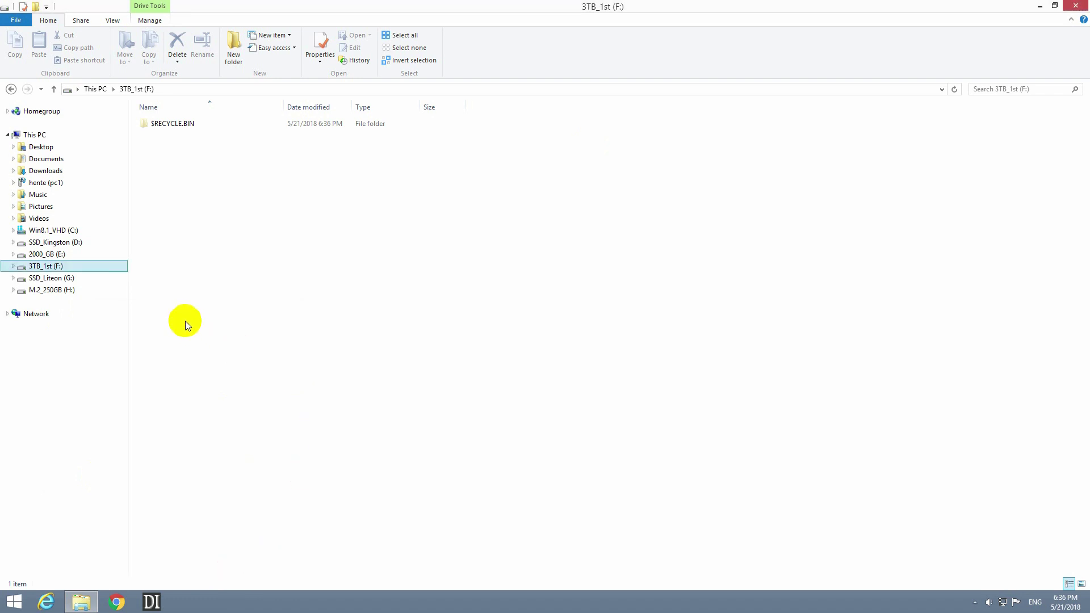
Reopen Disk Management for This PC and maximize its window.
{"action": "right_click", "coordinate": [39, 136]}
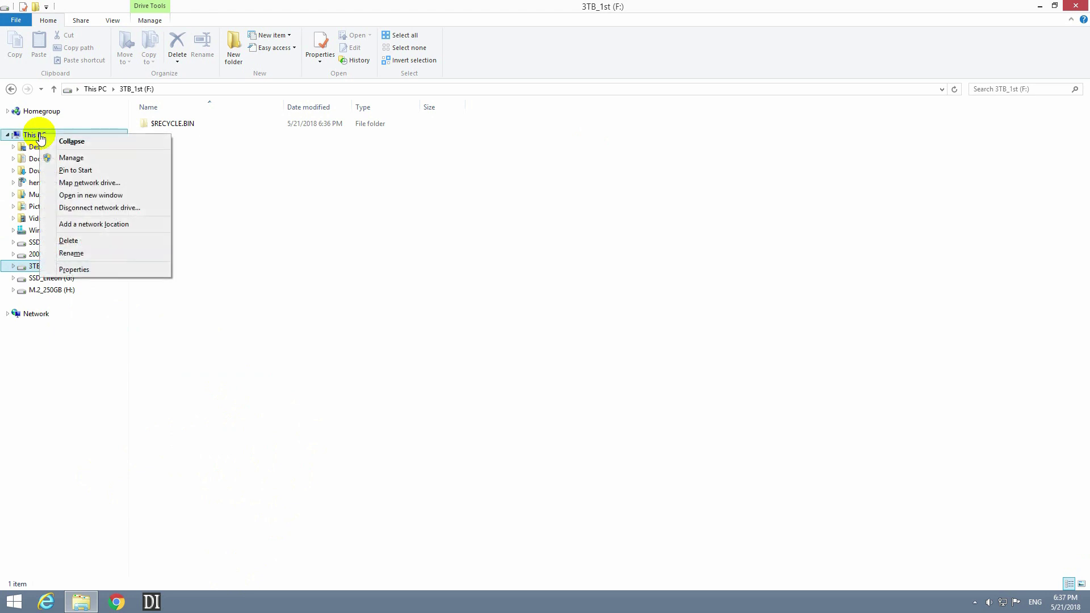
{"action": "left_click", "coordinate": [71, 158]}
{"action": "left_click", "coordinate": [79, 156]}
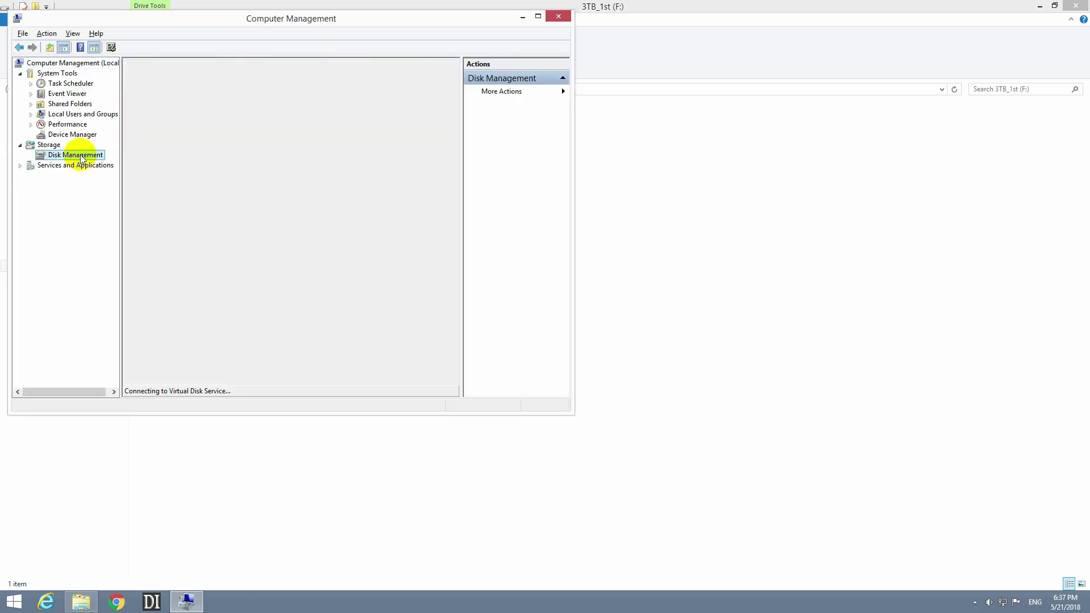
{"action": "left_click", "coordinate": [538, 16]}
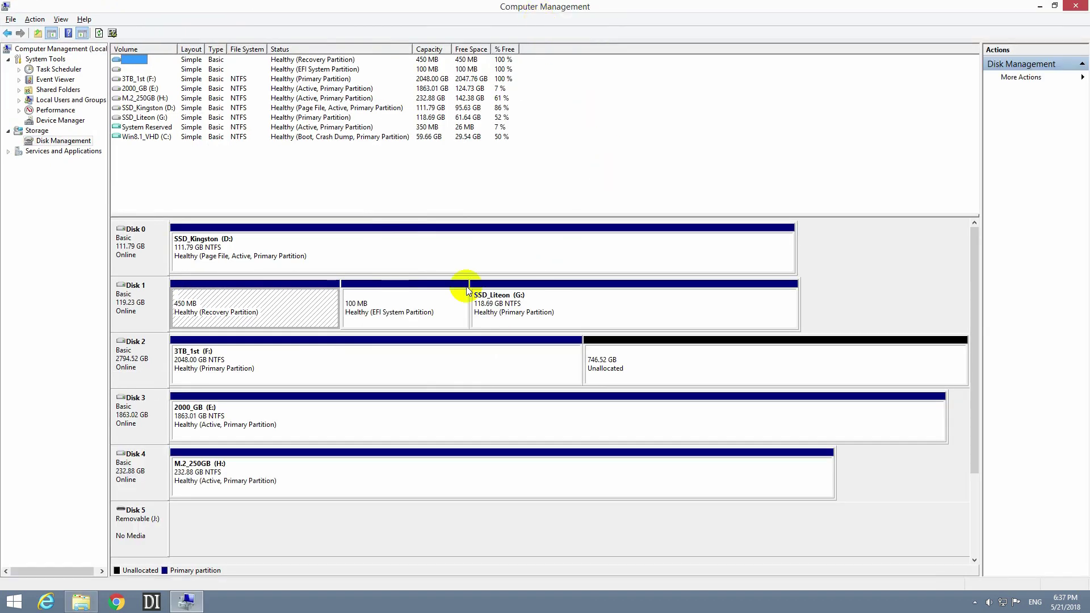
Delete the 3TB_1st (F:) volume from Disk 2 and accept erasing its data.
{"action": "right_click", "coordinate": [279, 365]}
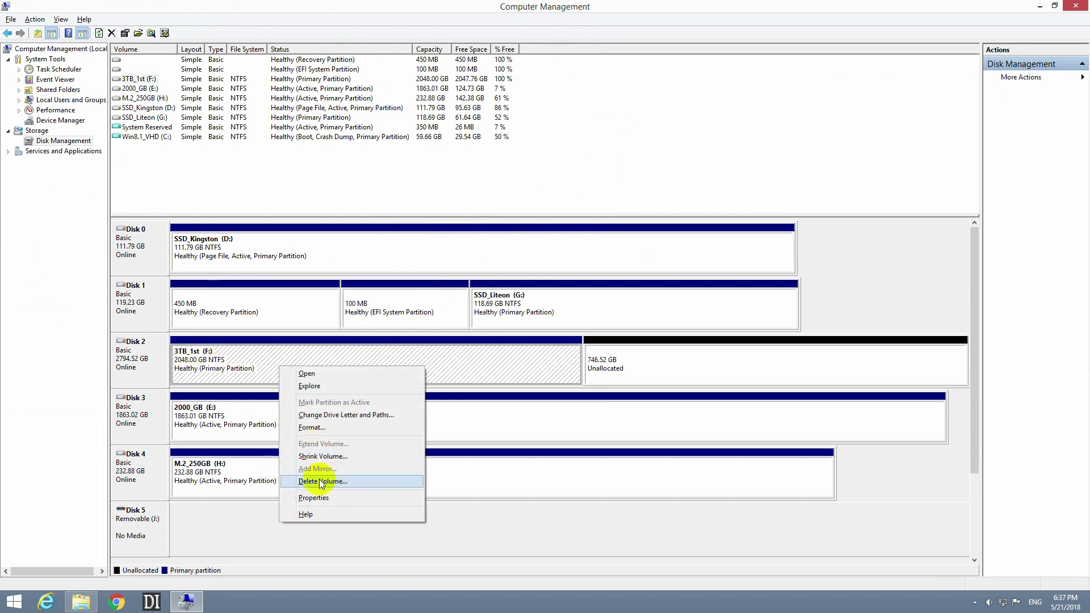
{"action": "right_click", "coordinate": [156, 366]}
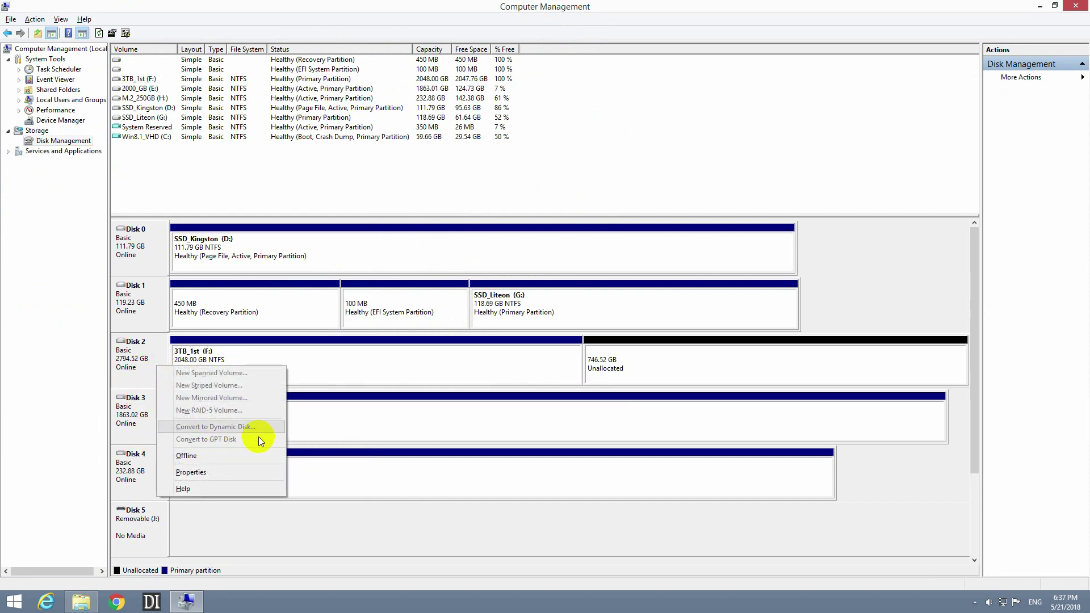
{"action": "left_click", "coordinate": [346, 367]}
{"action": "right_click", "coordinate": [322, 363]}
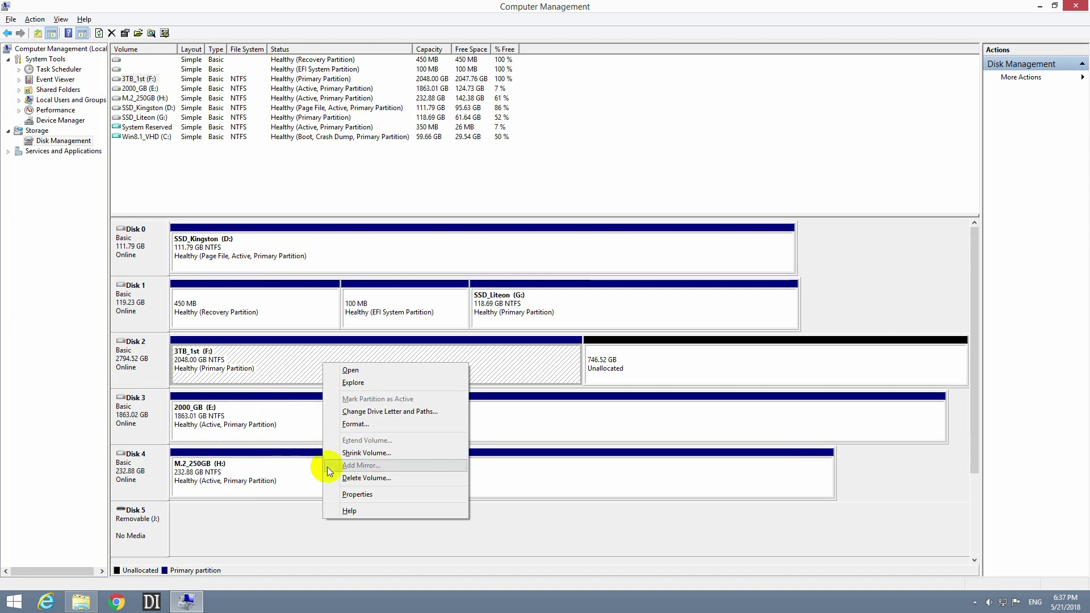
{"action": "left_click", "coordinate": [364, 478]}
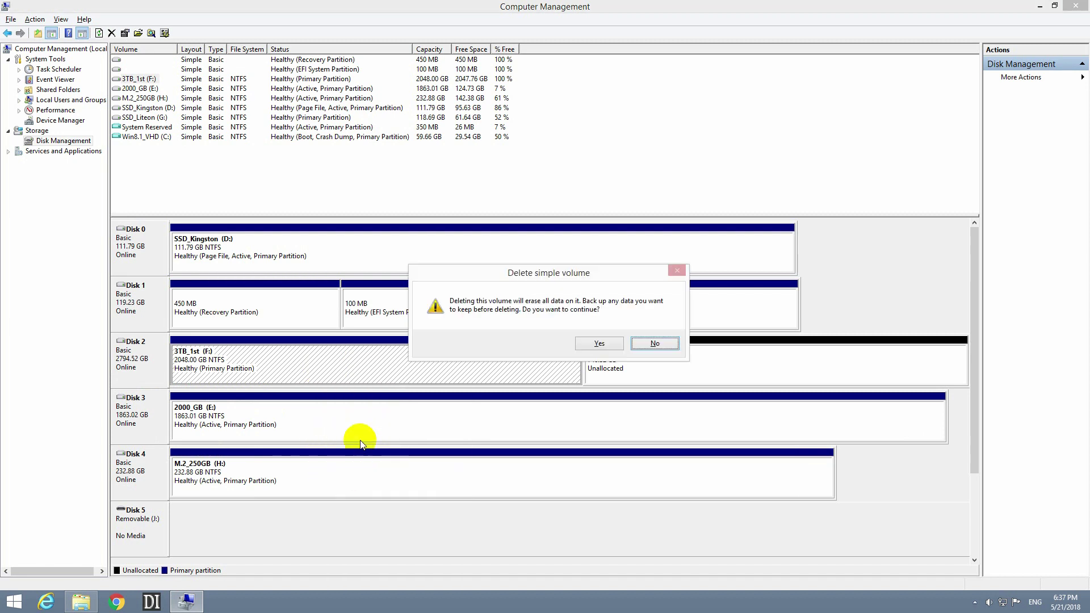
{"action": "left_click", "coordinate": [602, 345]}
Check the volume commands offered for both unallocated areas of Disk 2, and convert the disk to GPT.
{"action": "right_click", "coordinate": [628, 368]}
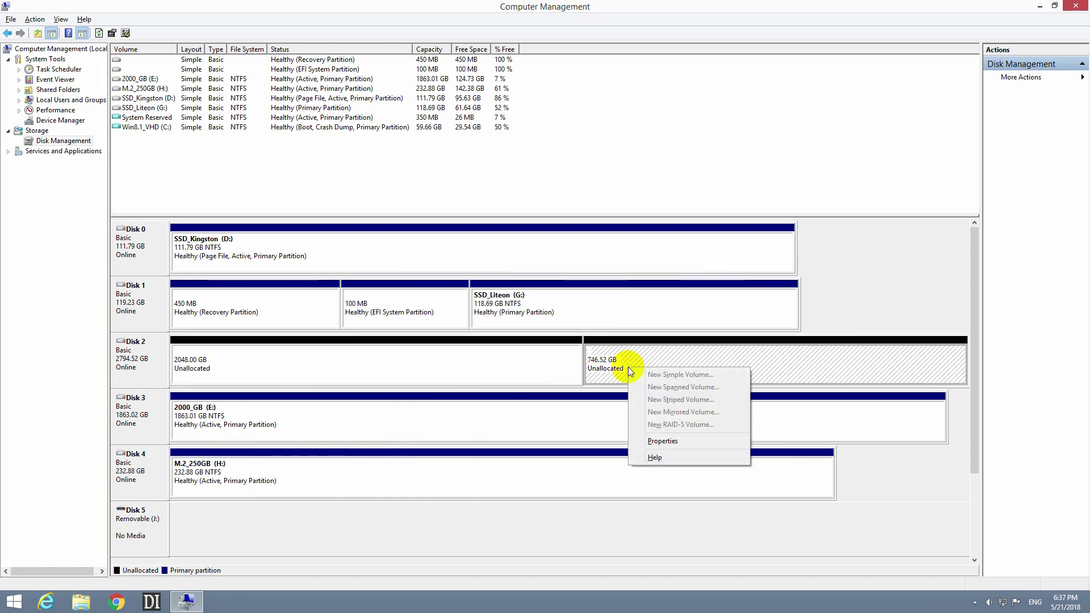
{"action": "right_click", "coordinate": [506, 366]}
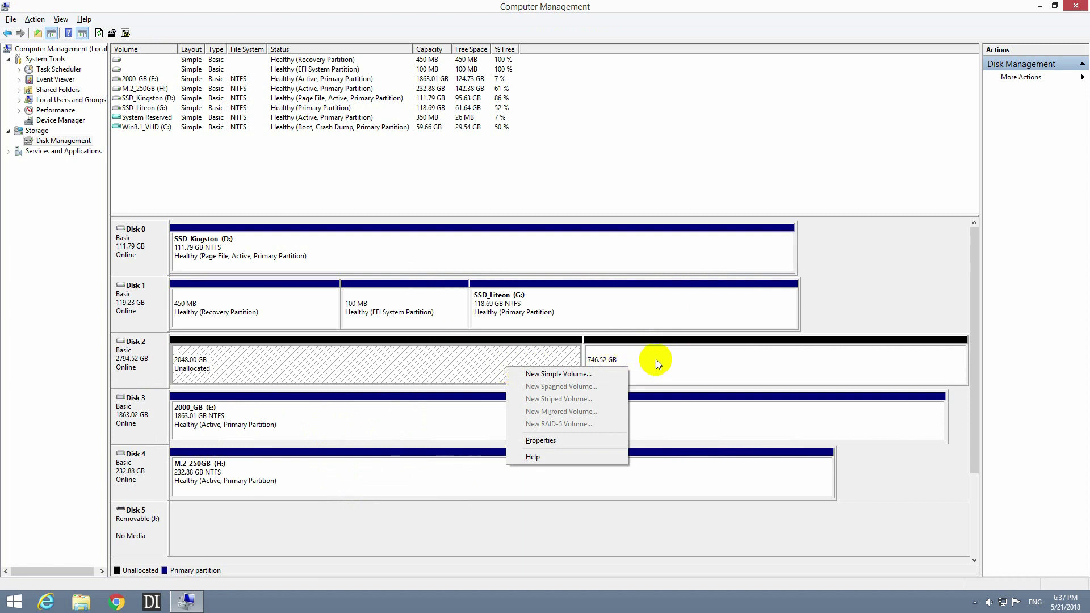
{"action": "left_click", "coordinate": [656, 359]}
{"action": "right_click", "coordinate": [533, 367]}
{"action": "left_click", "coordinate": [459, 369]}
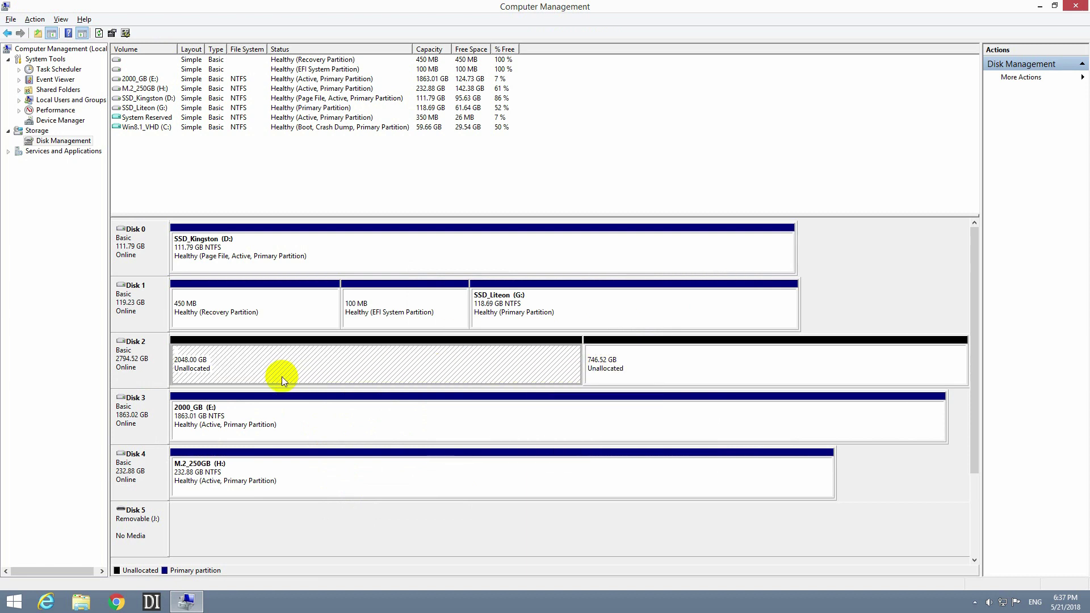
{"action": "right_click", "coordinate": [135, 369]}
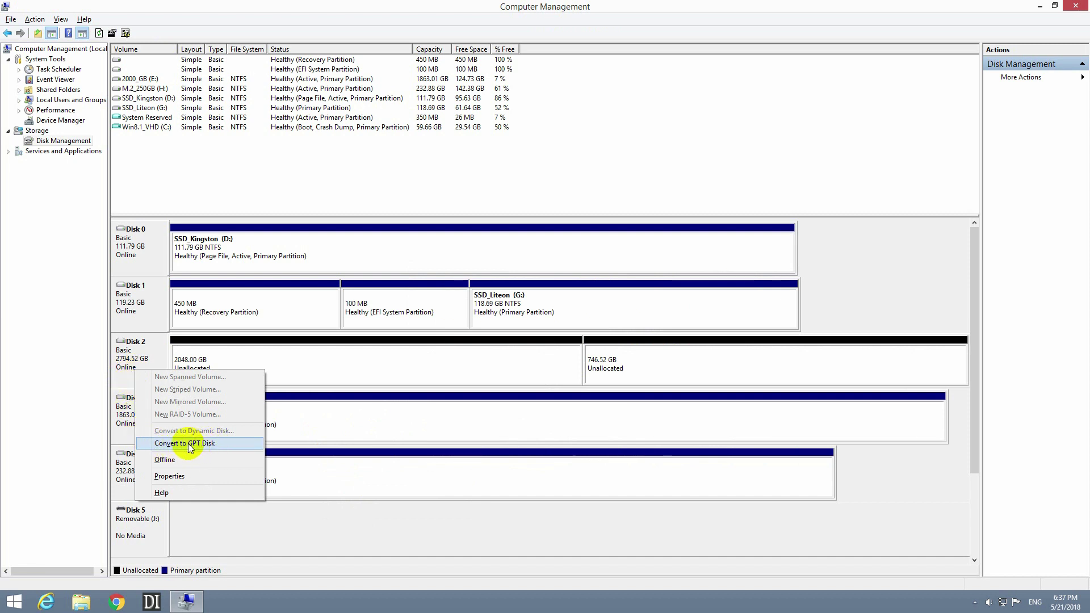
{"action": "left_click", "coordinate": [217, 444]}
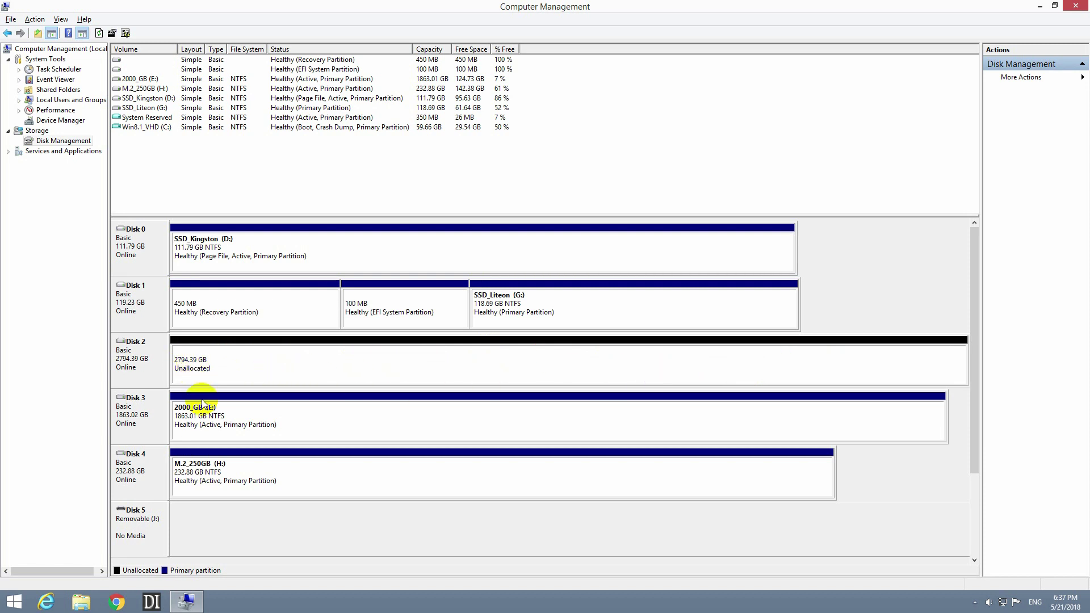
Start a new simple volume on Disk 2's unallocated space with the full 2861459 MB and the suggested drive letter.
{"action": "right_click", "coordinate": [236, 373]}
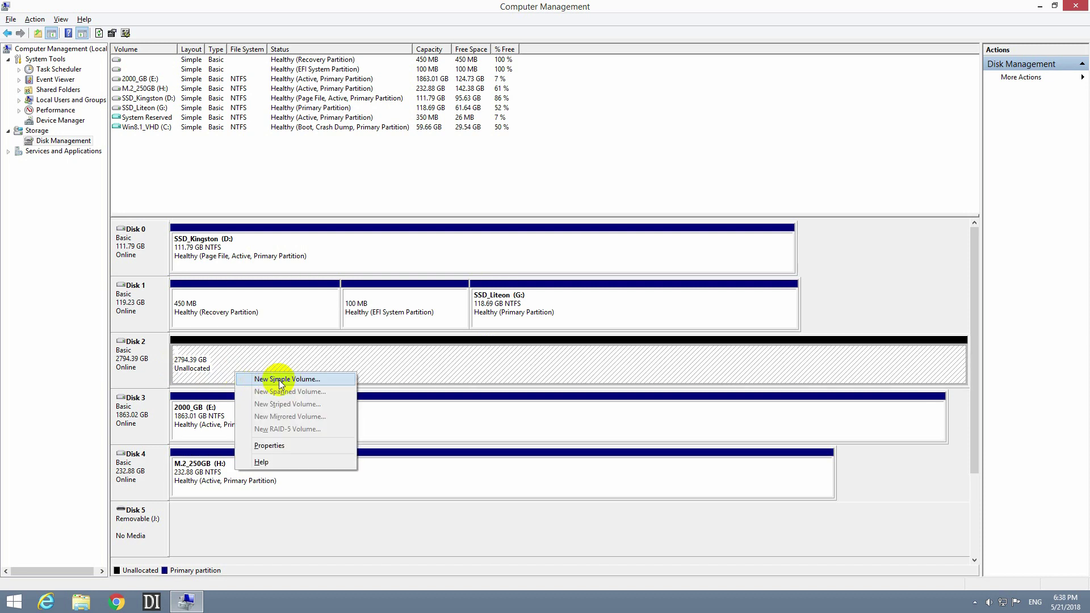
{"action": "left_click", "coordinate": [278, 379]}
{"action": "left_click", "coordinate": [332, 264]}
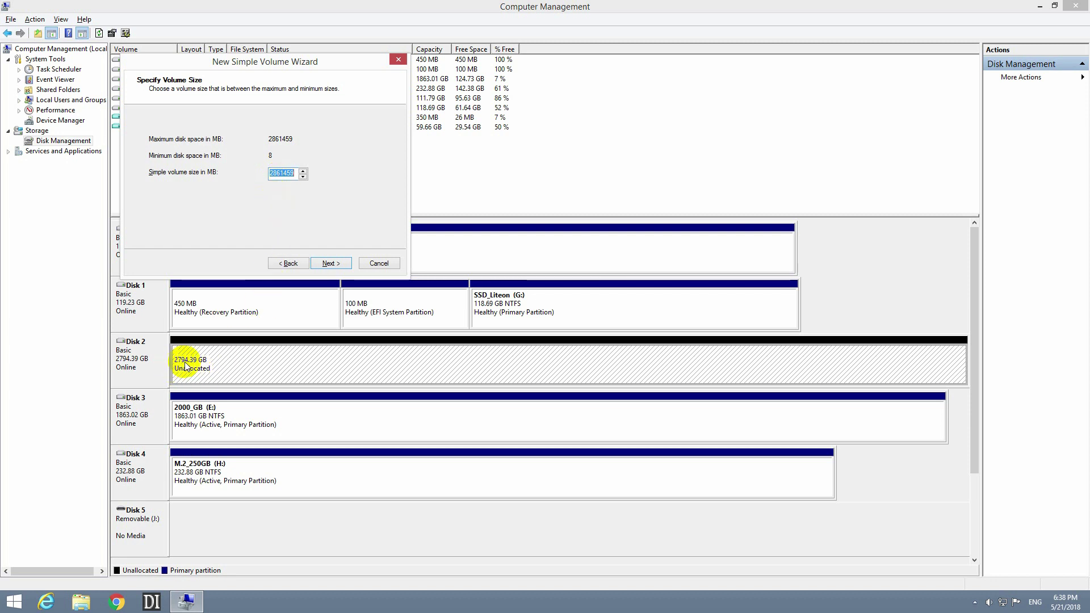
{"action": "left_click", "coordinate": [332, 264]}
{"action": "left_click", "coordinate": [334, 261]}
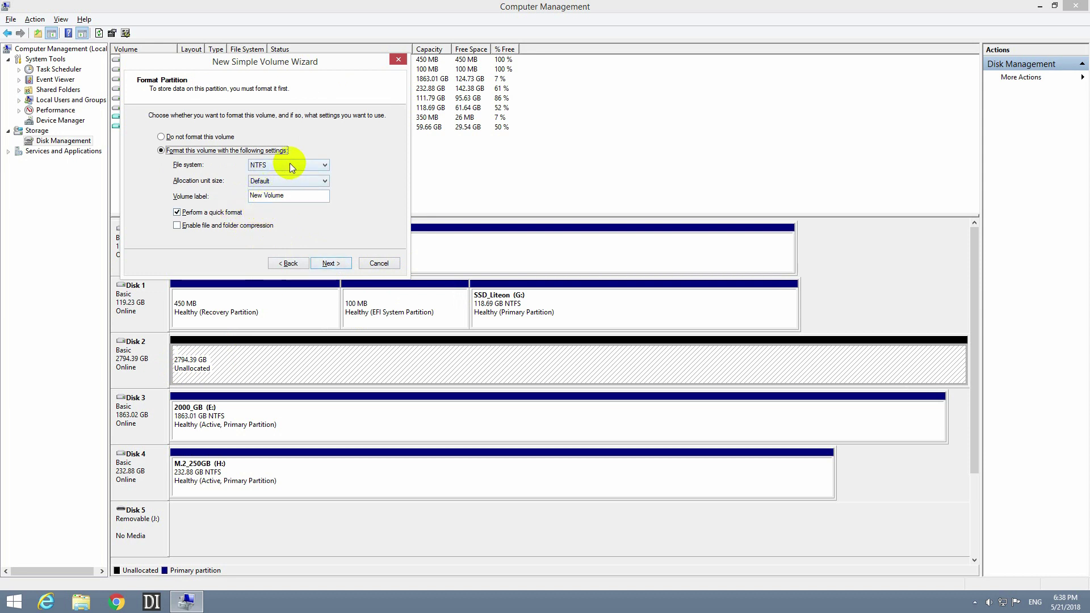
Label the new volume 3TB, keep NTFS with quick format, and finish creating it.
{"action": "key", "text": "Tab"}
{"action": "key", "text": "Tab"}
{"action": "key", "text": "Tab"}
{"action": "type", "text": "3"}
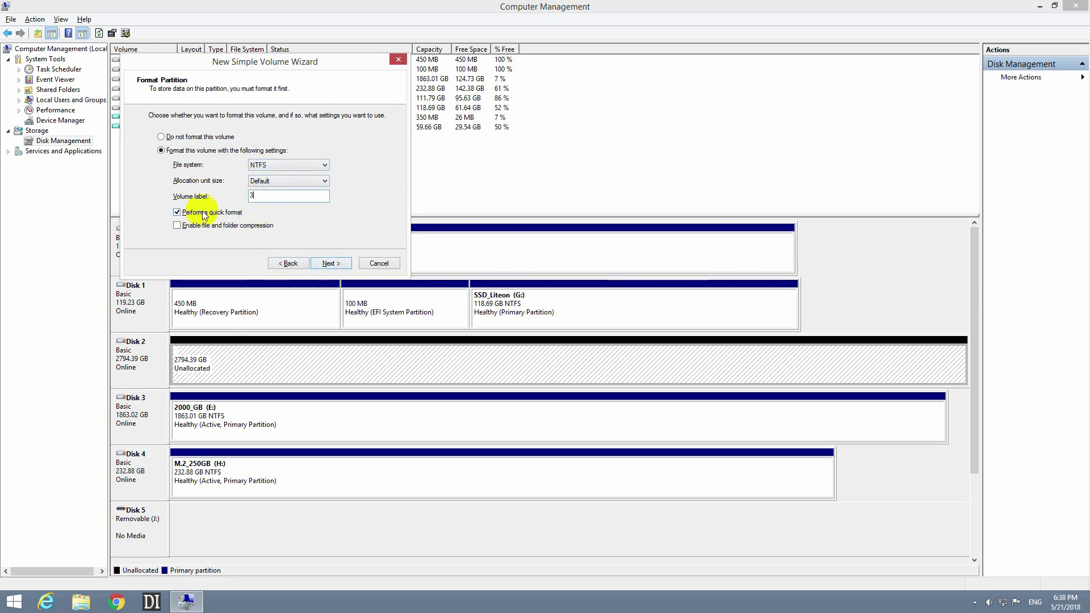
{"action": "type", "text": "TB"}
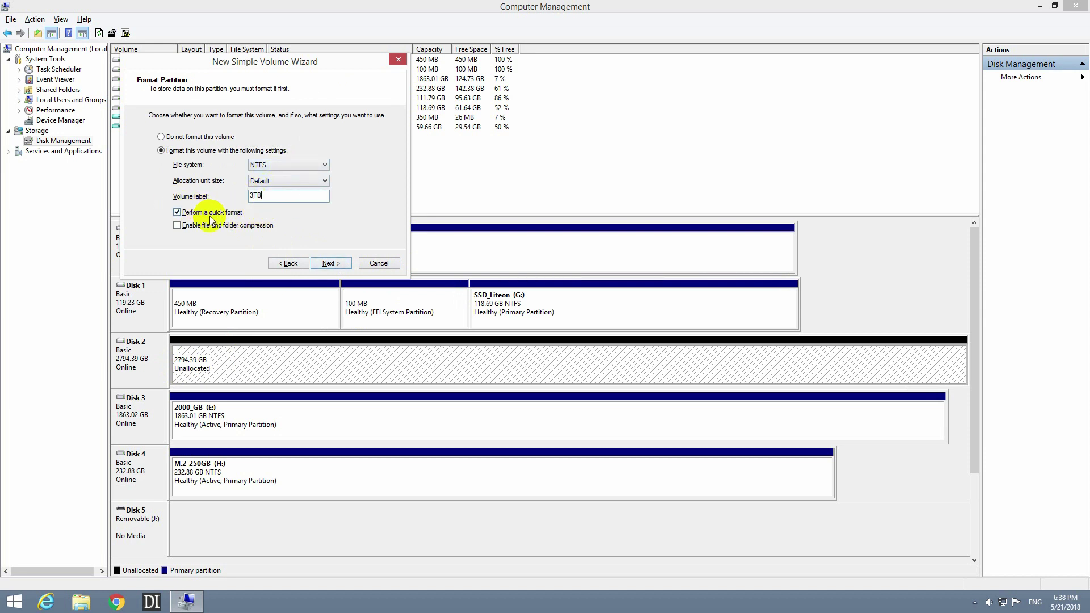
{"action": "left_click", "coordinate": [330, 264]}
{"action": "left_click", "coordinate": [342, 267]}
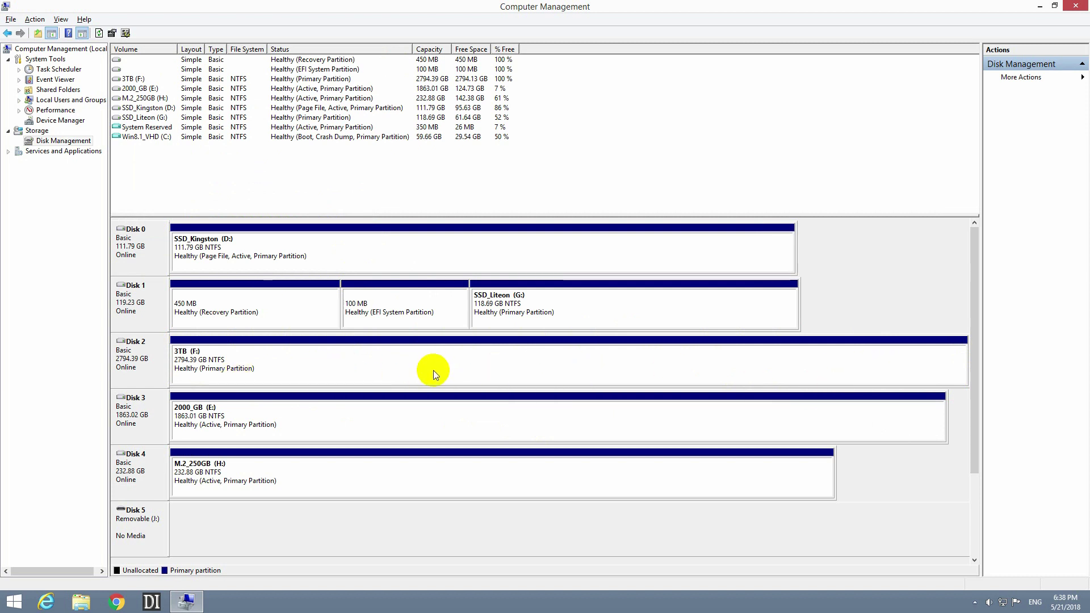
Switch to File Explorer, check the capacity of drive 3TB (F:) in its properties, and close them without changes.
{"action": "left_click", "coordinate": [80, 604]}
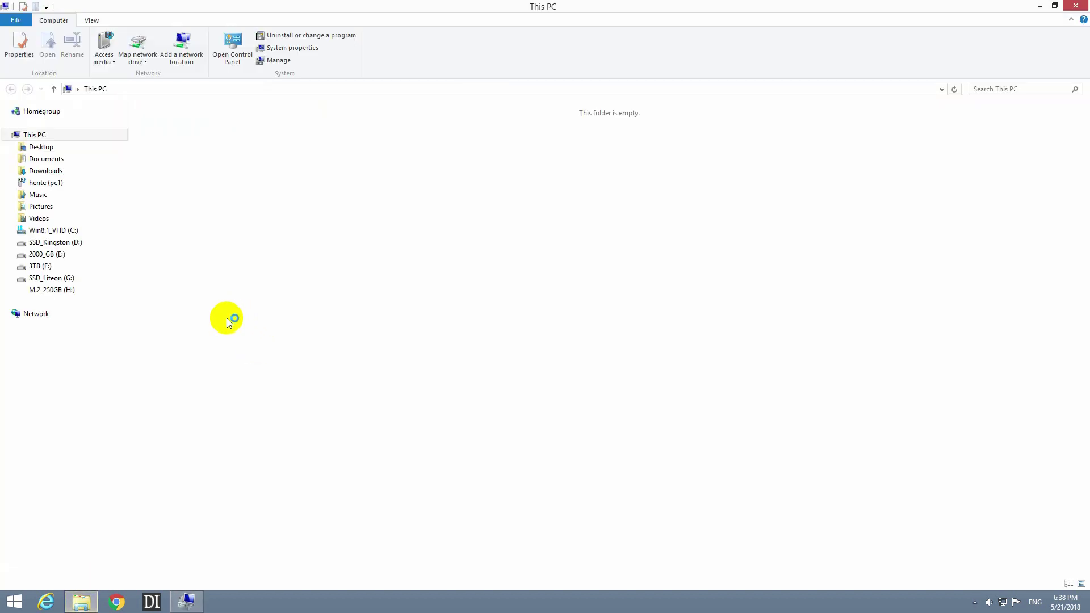
{"action": "left_click", "coordinate": [39, 266]}
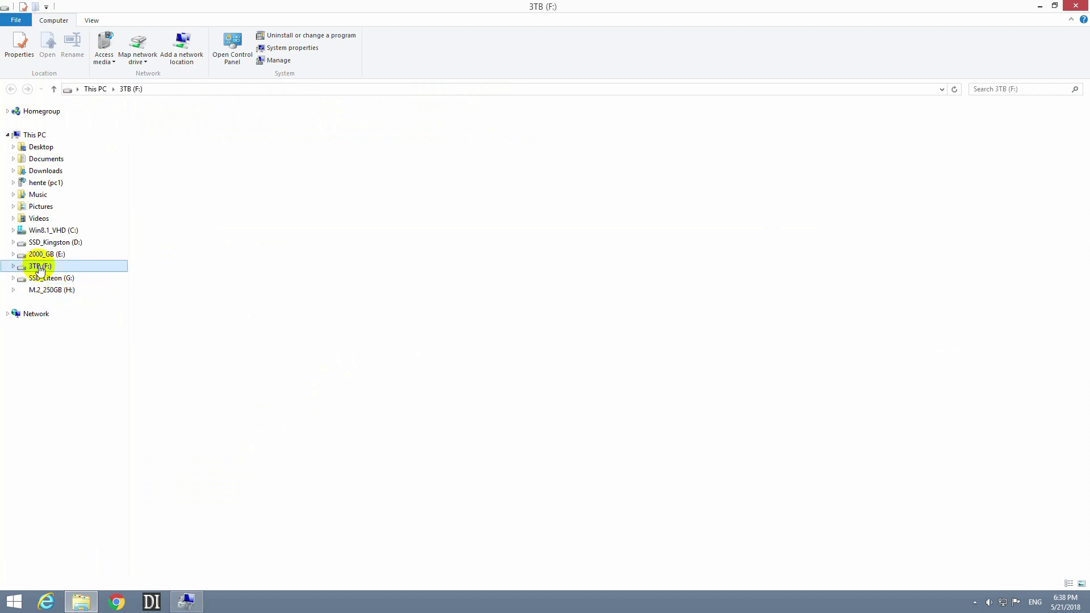
{"action": "right_click", "coordinate": [39, 267]}
{"action": "left_click", "coordinate": [94, 485]}
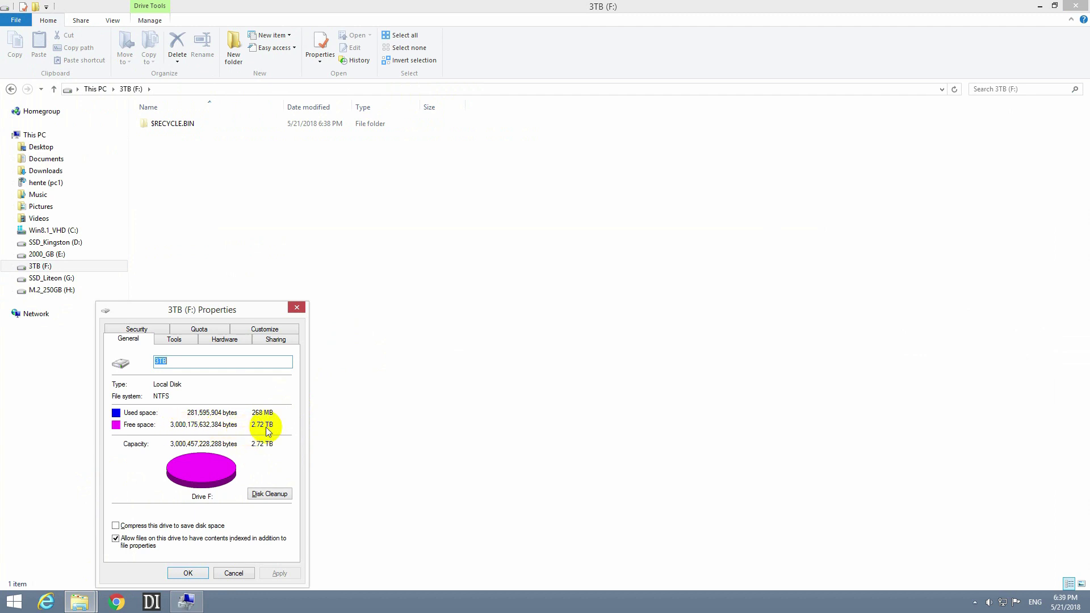
{"action": "left_click", "coordinate": [235, 573]}
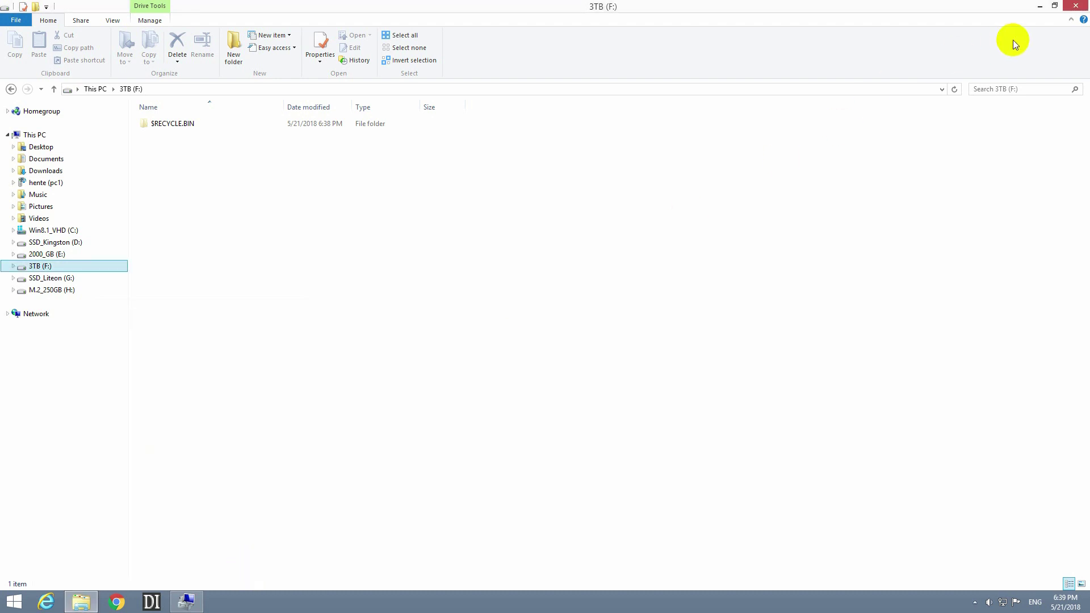